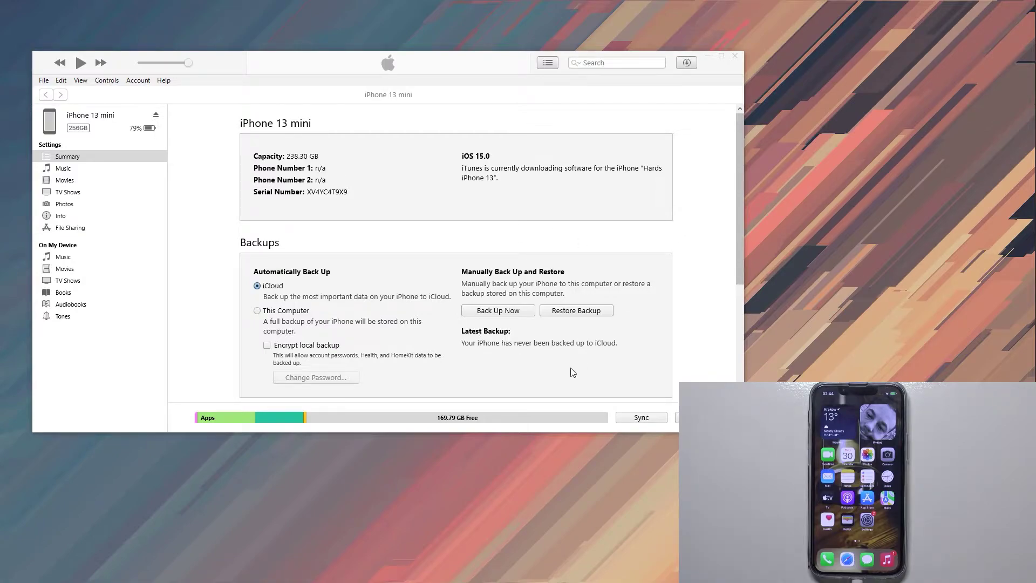
Open the iPhone 13 mini's device page and review its summary, including the backup and sync options
click(136, 143)
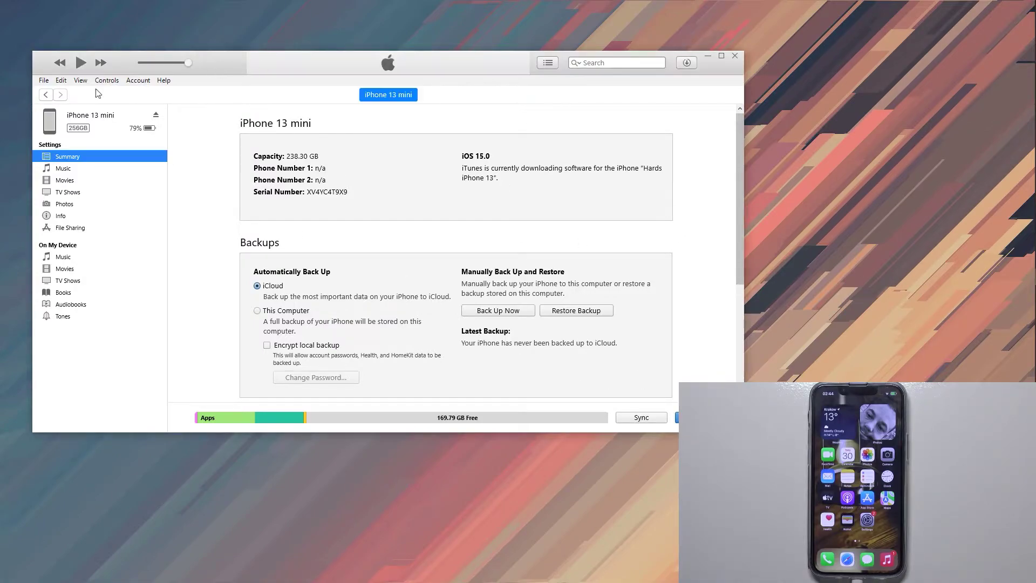
drag(210, 70, 212, 66)
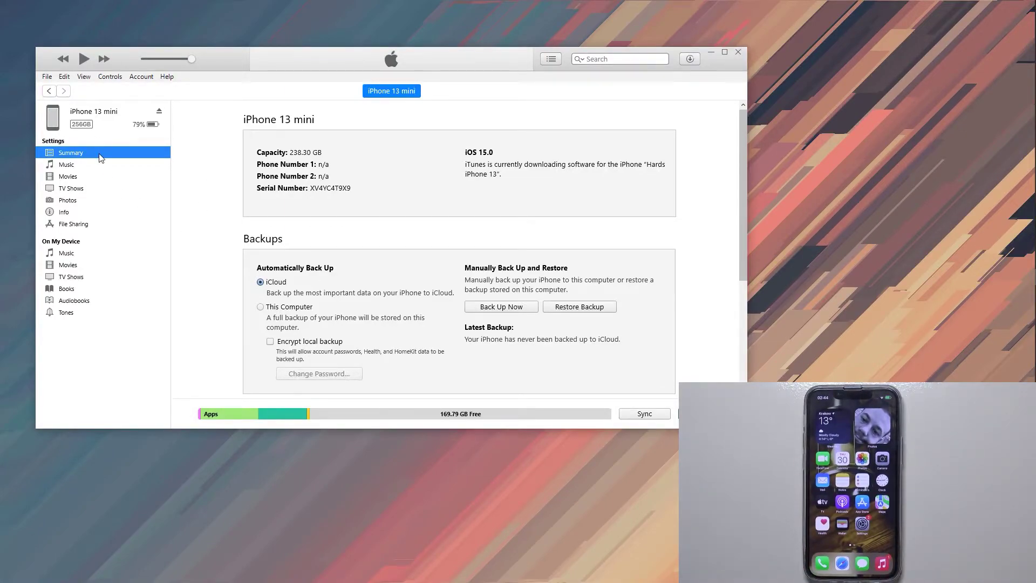
click(50, 90)
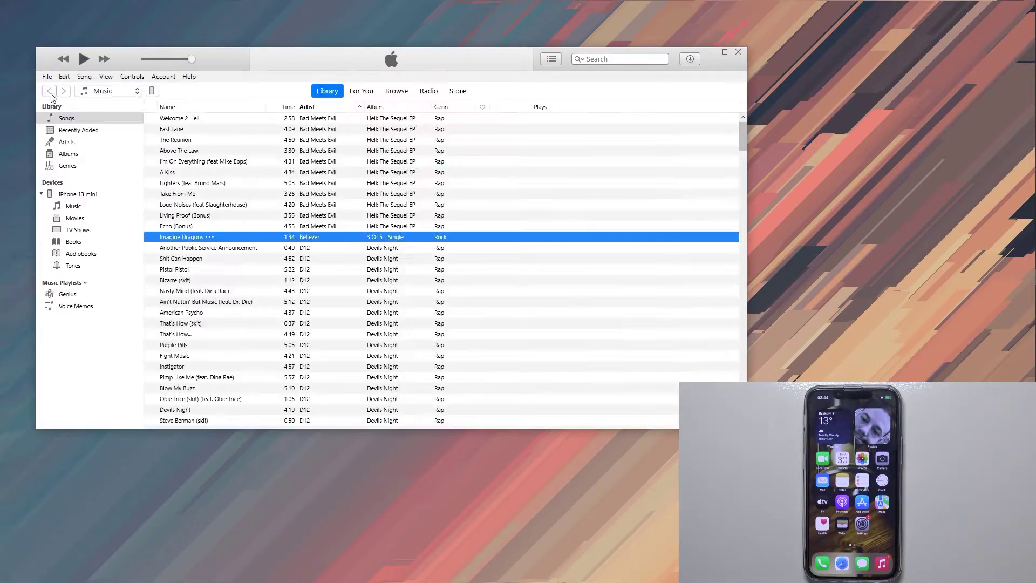
click(153, 91)
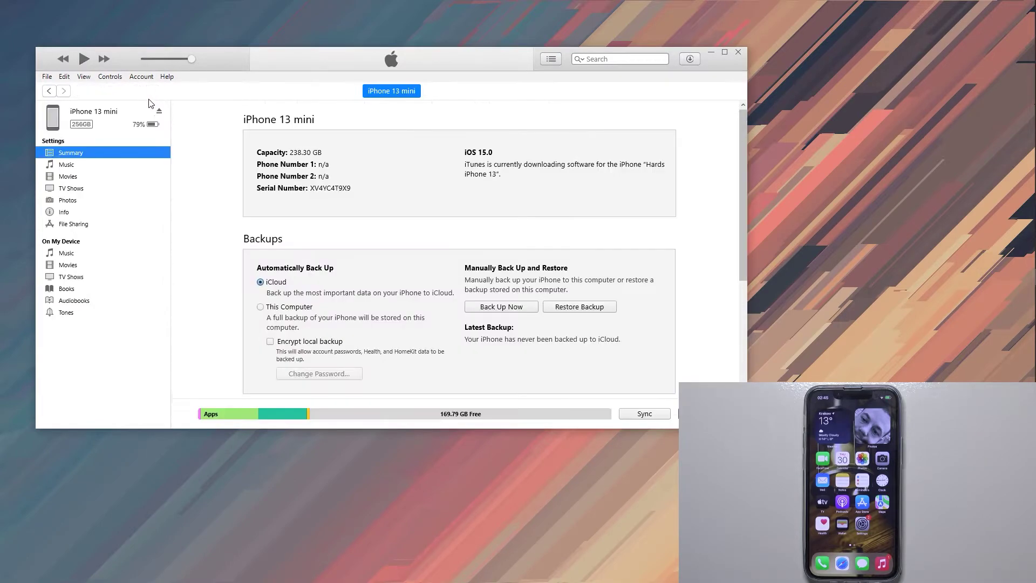
scroll(412, 267, down, 3)
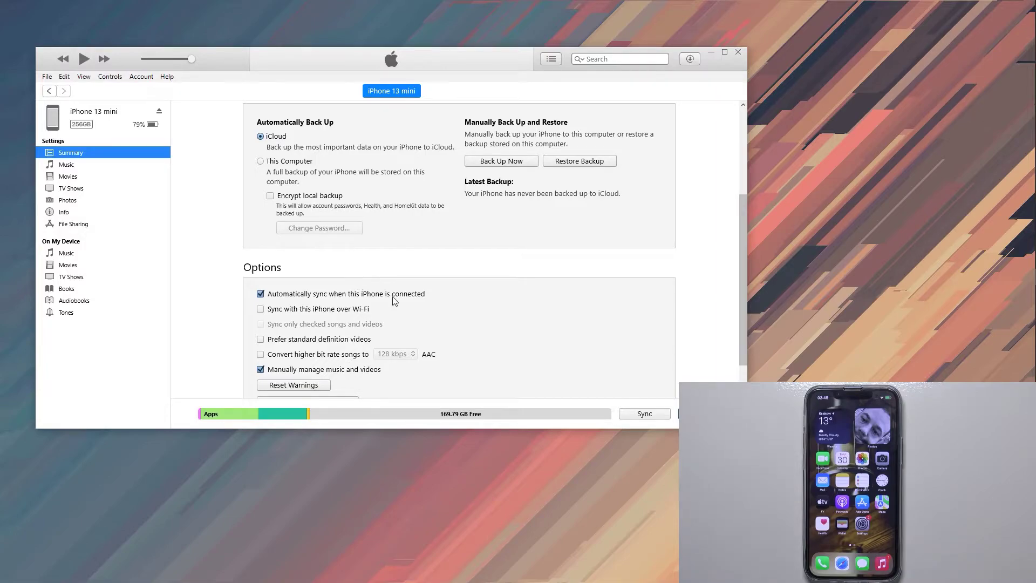
scroll(528, 264, down, 1)
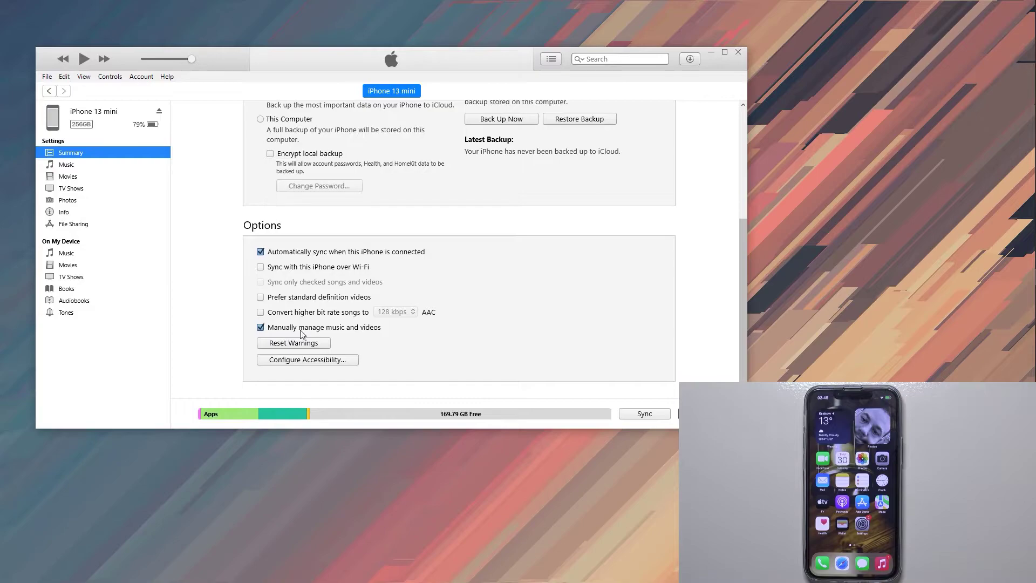
scroll(495, 293, up, 4)
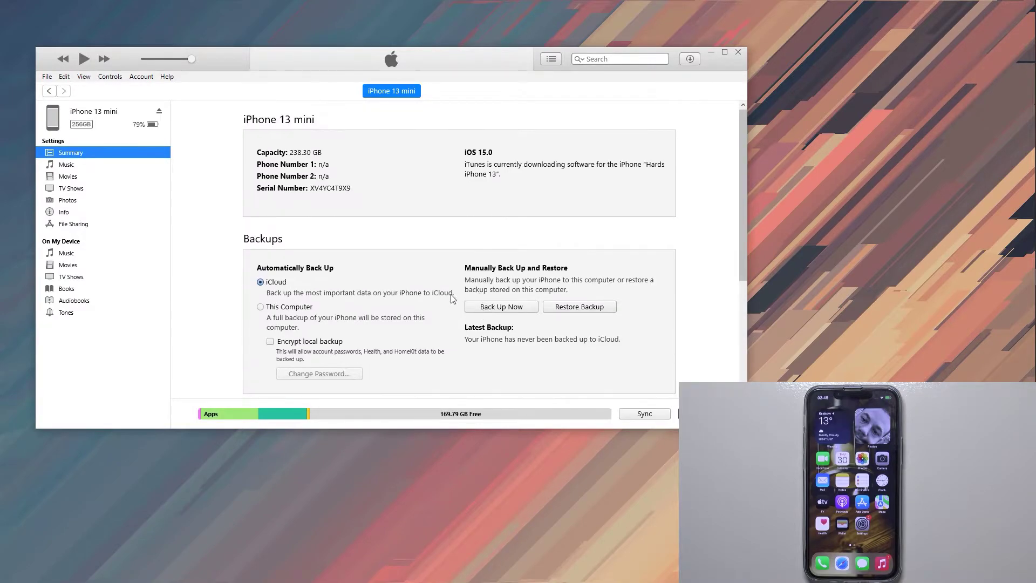
Turn on Sync Music for the iPhone, limited to selected playlists, artists, albums, and genres
click(66, 164)
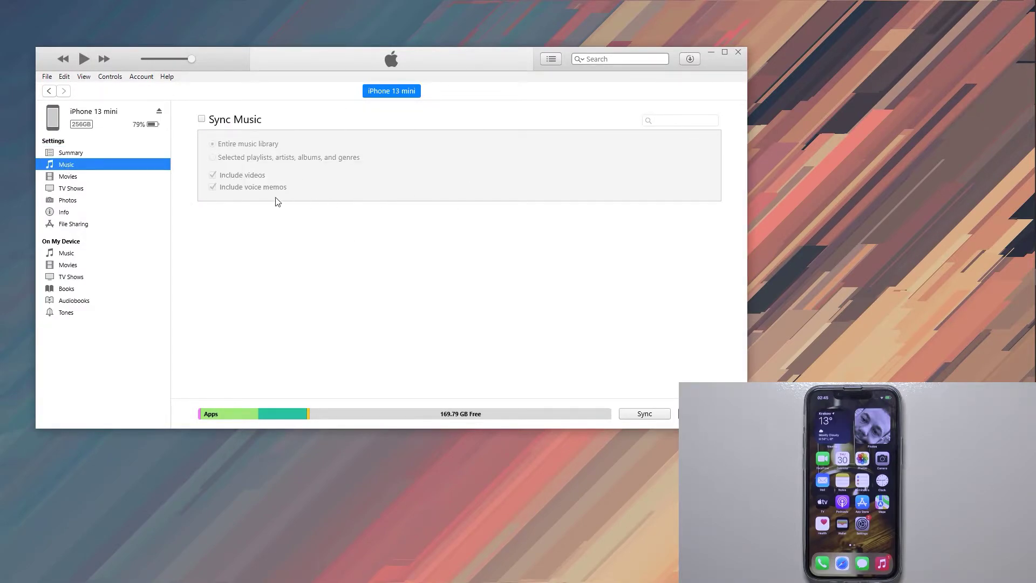
click(202, 118)
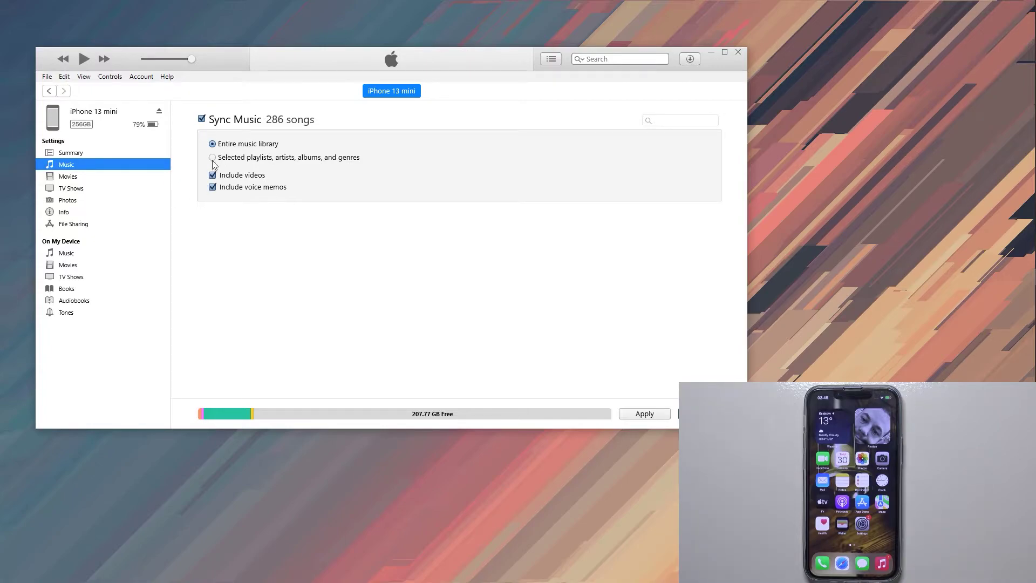
click(238, 159)
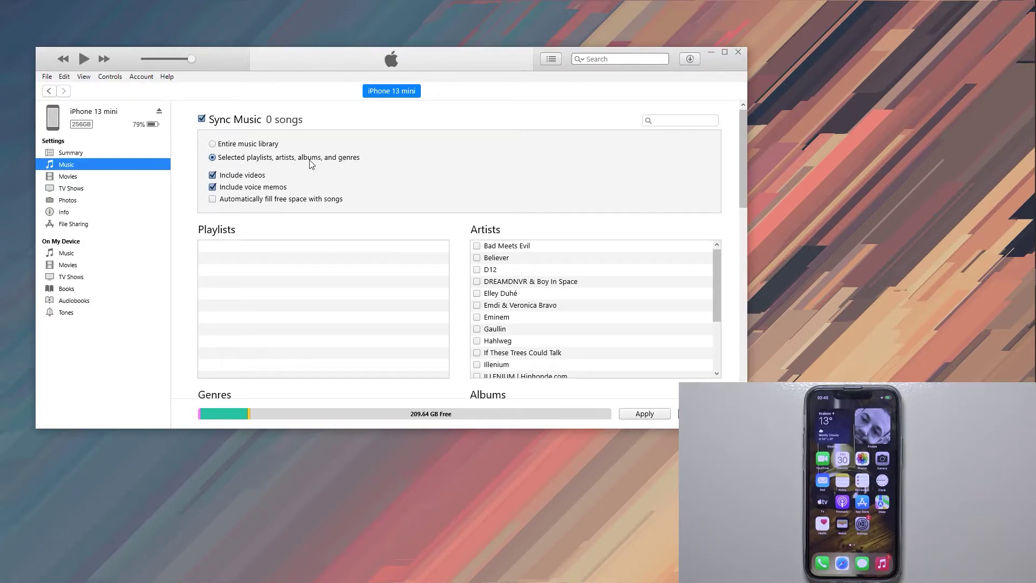
Mark Bad Meets Evil, D12, Eminem, Hahlweg and Panic! at the Disco for syncing, and return to the library without applying the changes
click(477, 246)
click(477, 270)
click(477, 317)
click(476, 341)
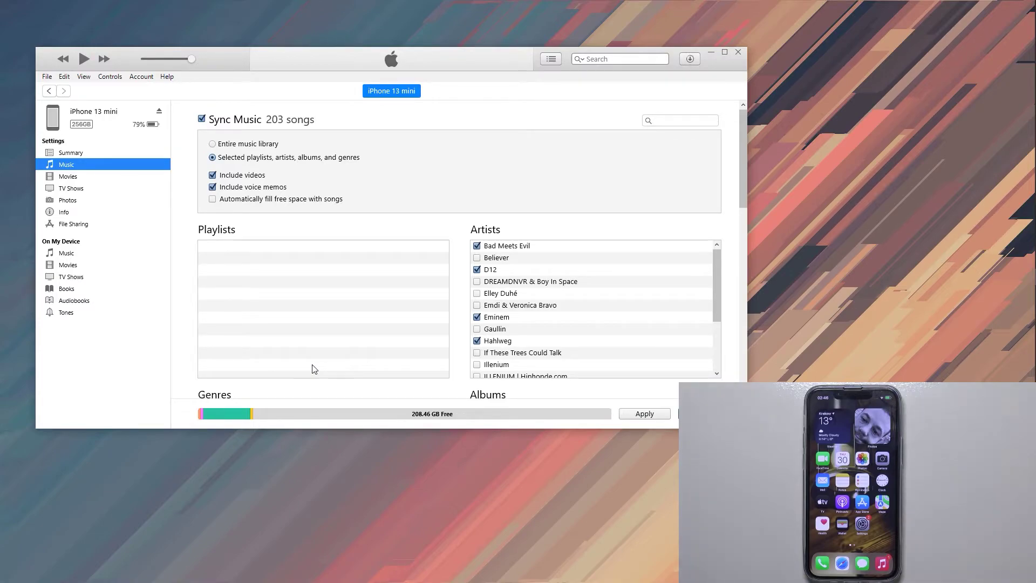
scroll(519, 286, down, 2)
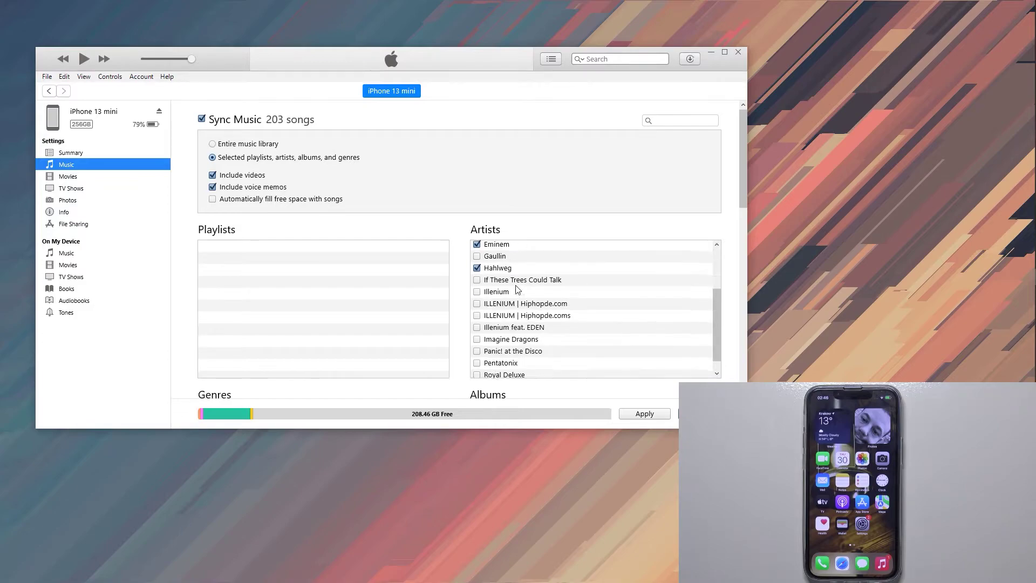
scroll(520, 286, down, 1)
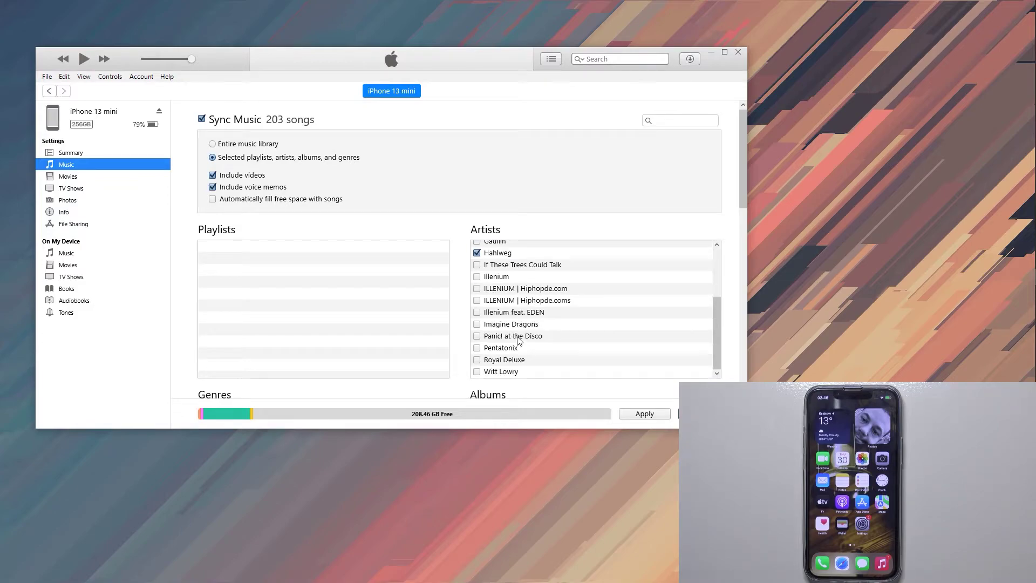
click(477, 336)
click(49, 91)
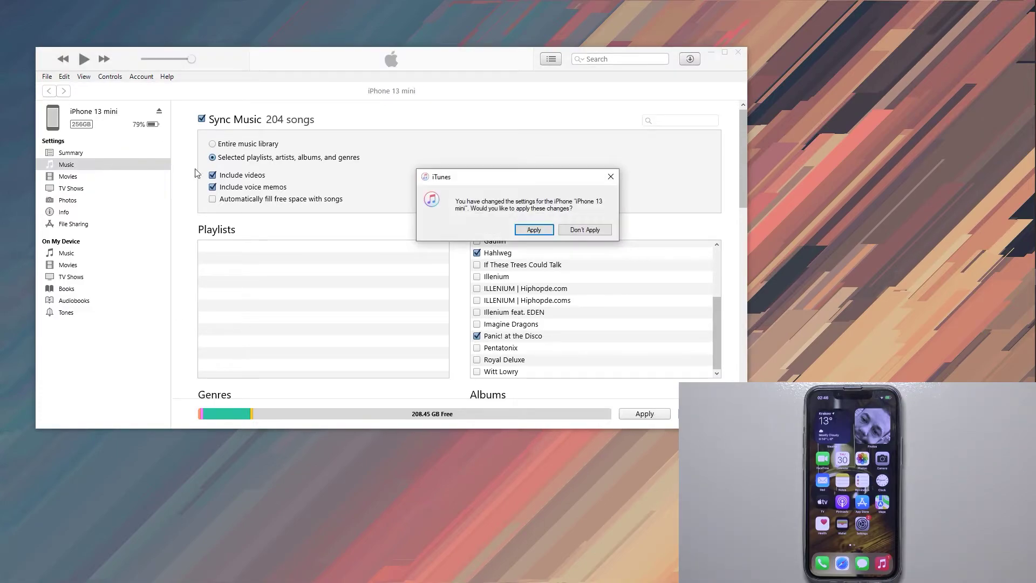
click(592, 232)
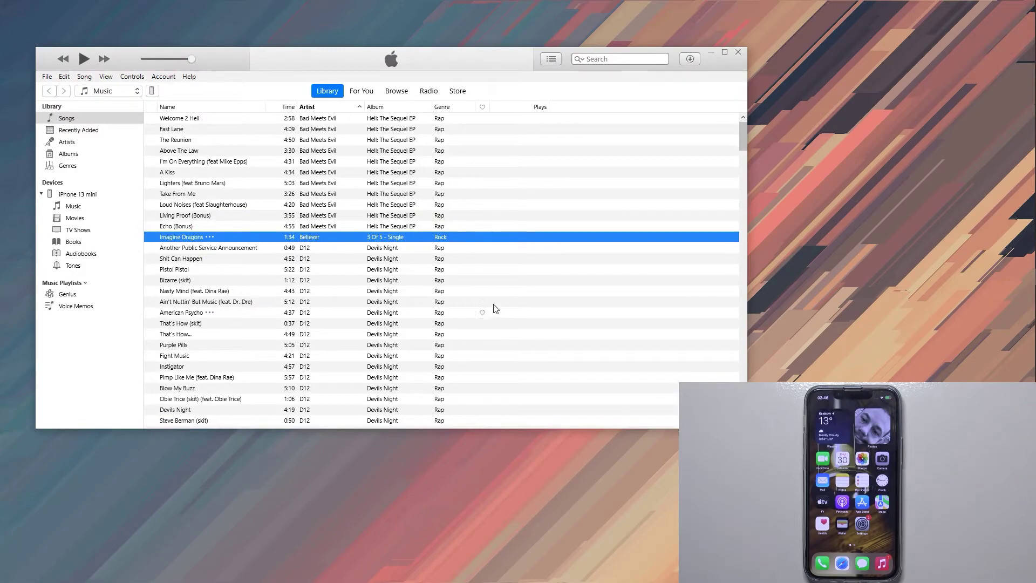
Try to copy the library songs from The Reunion through Purple Pills to the iPhone's music
click(469, 140)
shift+click(402, 345)
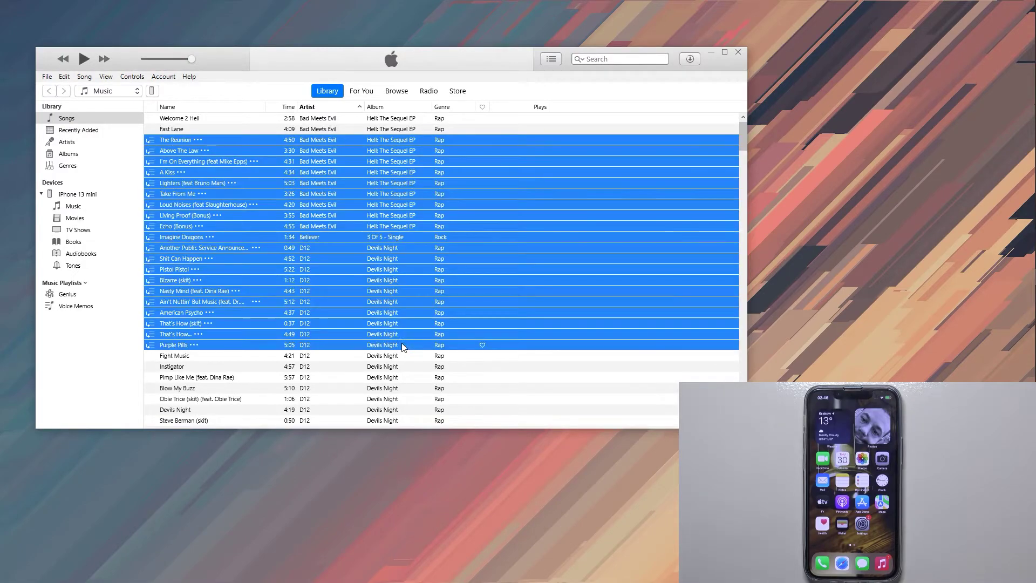
drag(396, 270, 71, 212)
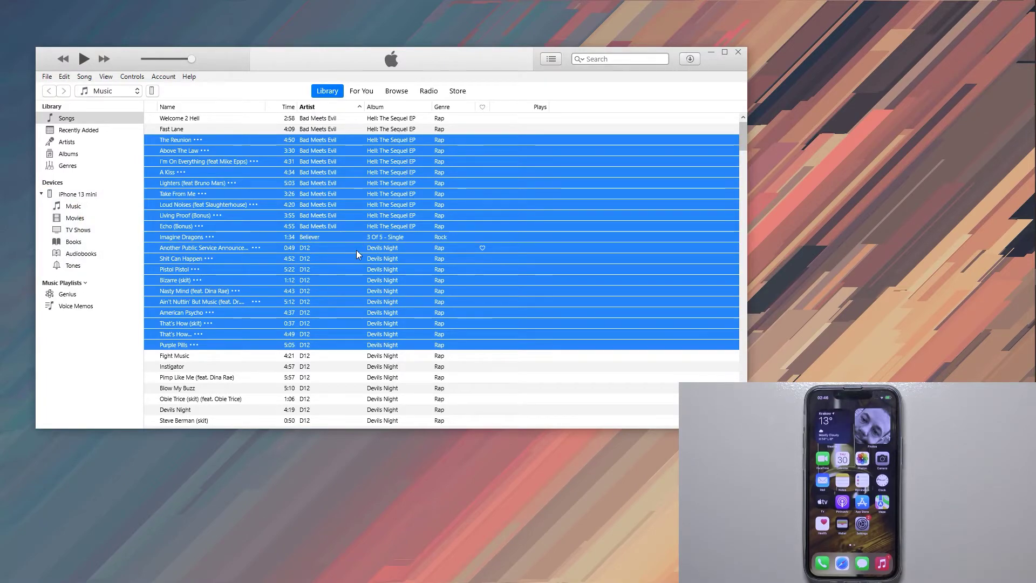
Try to copy the D12 songs from Obie Trice (skit) through Girls (Bonus Track) to the iPhone's music
scroll(420, 330, down, 2)
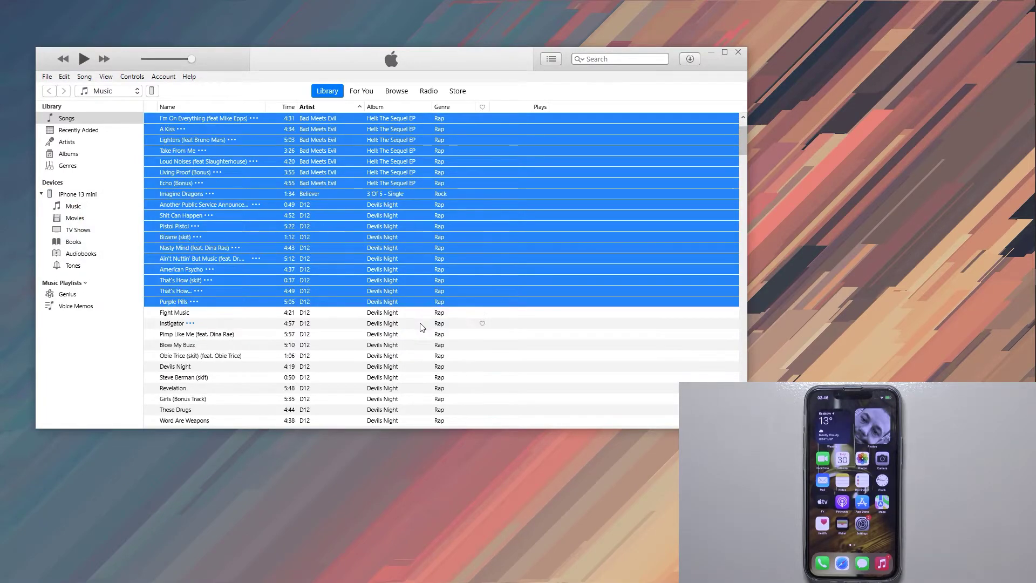
click(236, 356)
shift+click(259, 399)
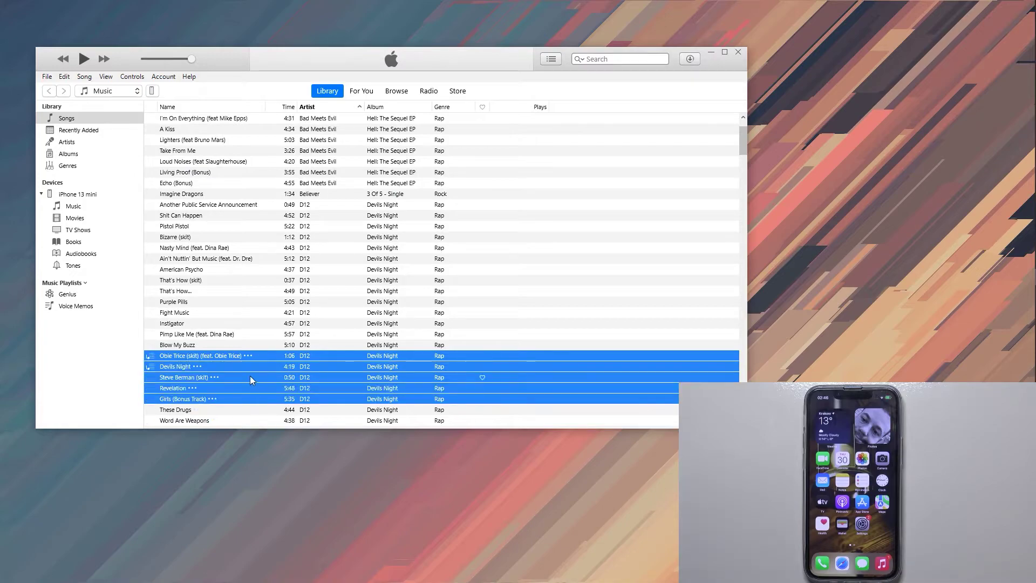
drag(249, 375, 73, 216)
scroll(262, 285, up, 2)
scroll(267, 282, down, 10)
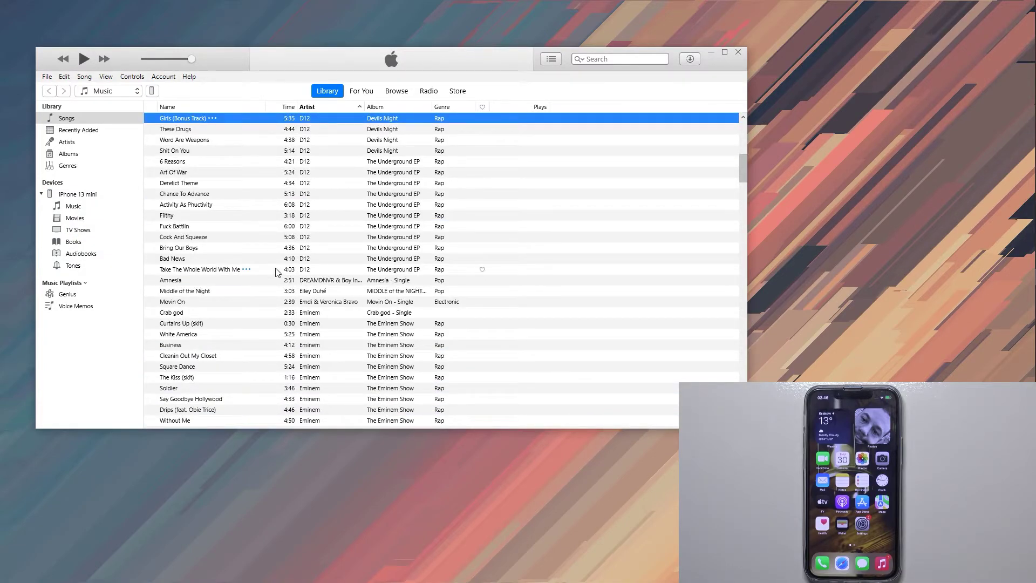
scroll(266, 277, down, 15)
scroll(273, 303, down, 20)
scroll(293, 324, up, 2)
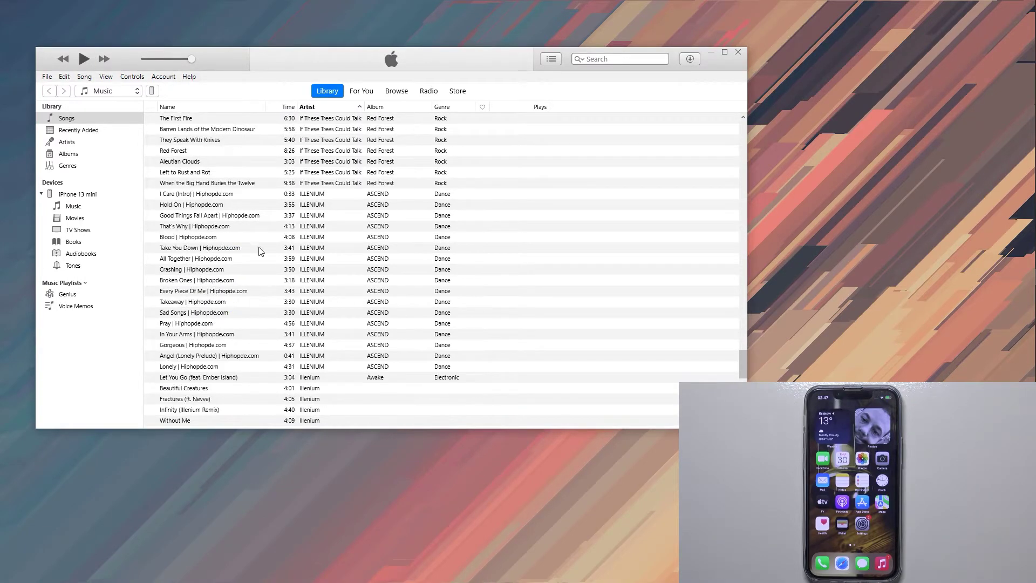
drag(240, 118, 238, 226)
key(ctrl+a)
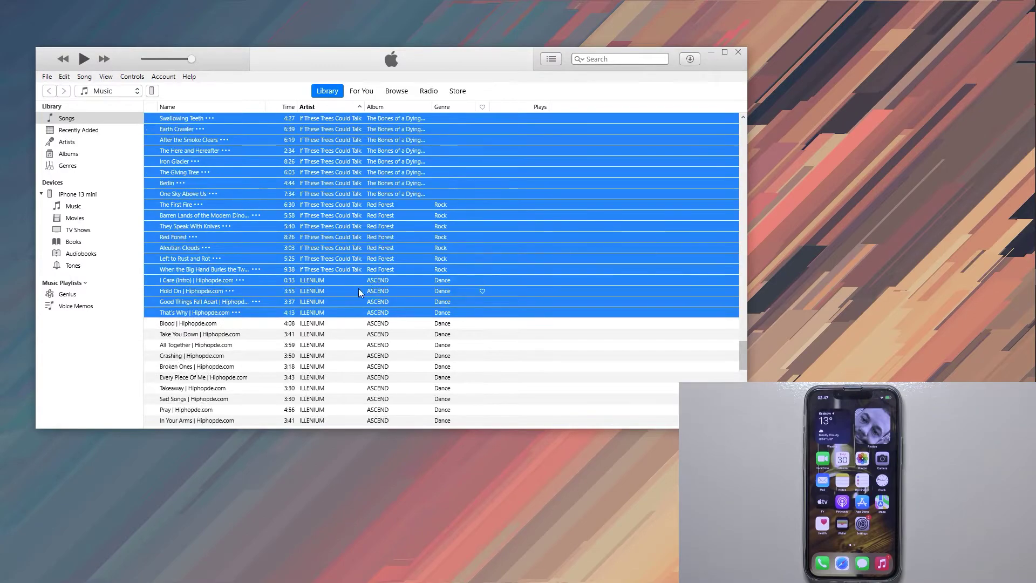
scroll(407, 320, up, 9)
right_click(219, 222)
Copy the songs from Swallowing Teeth through Red Forest, plus Blood by ILLENIUM, to the iPhone's music
click(265, 332)
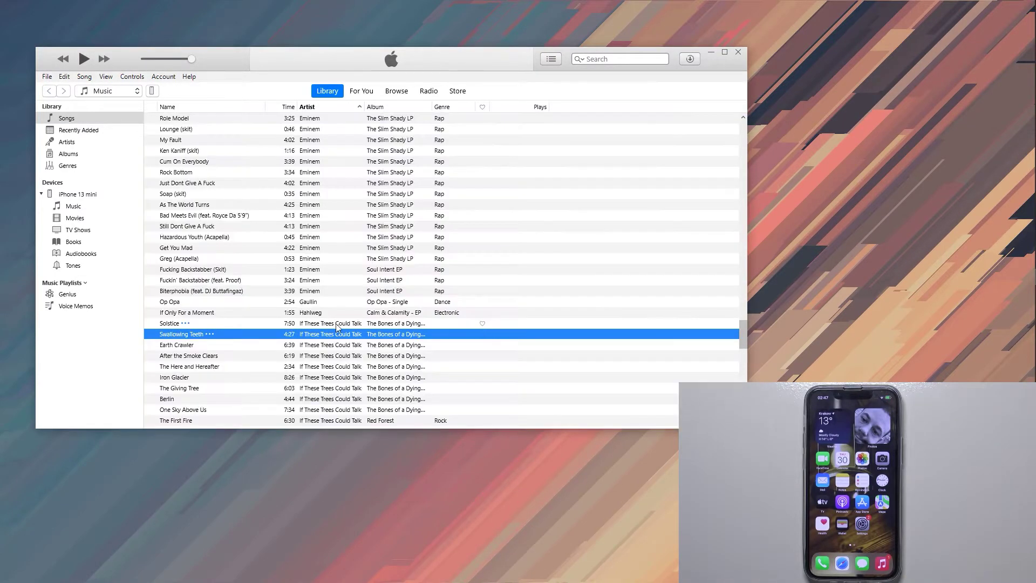
scroll(254, 302, down, 2)
shift+click(275, 367)
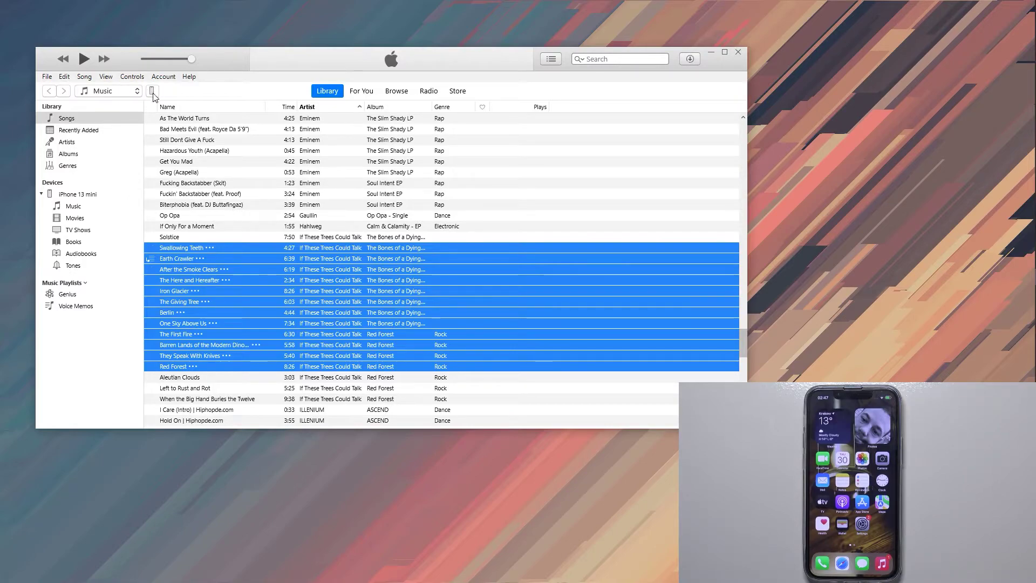
drag(281, 283, 80, 221)
scroll(391, 359, down, 4)
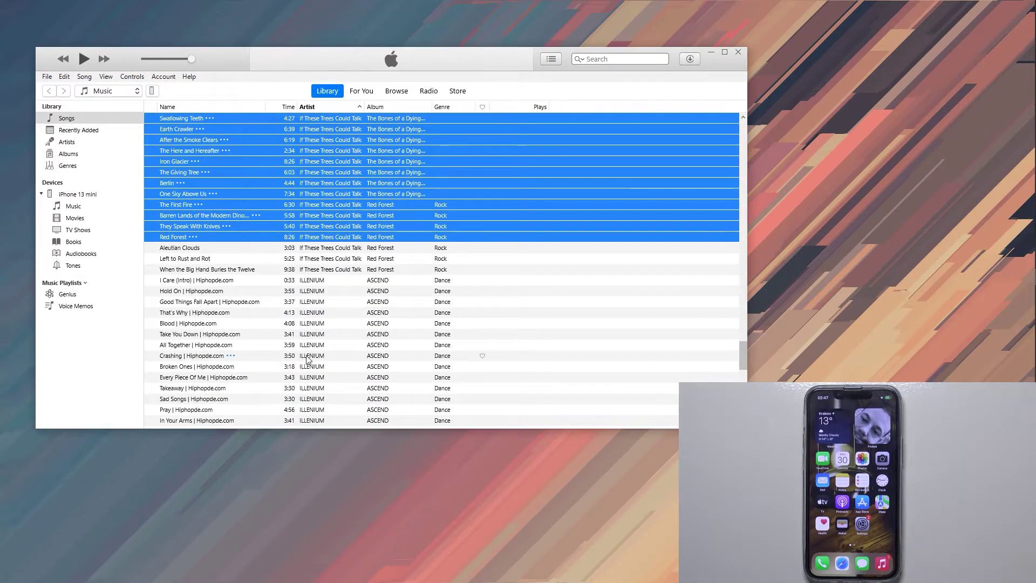
drag(310, 325, 97, 238)
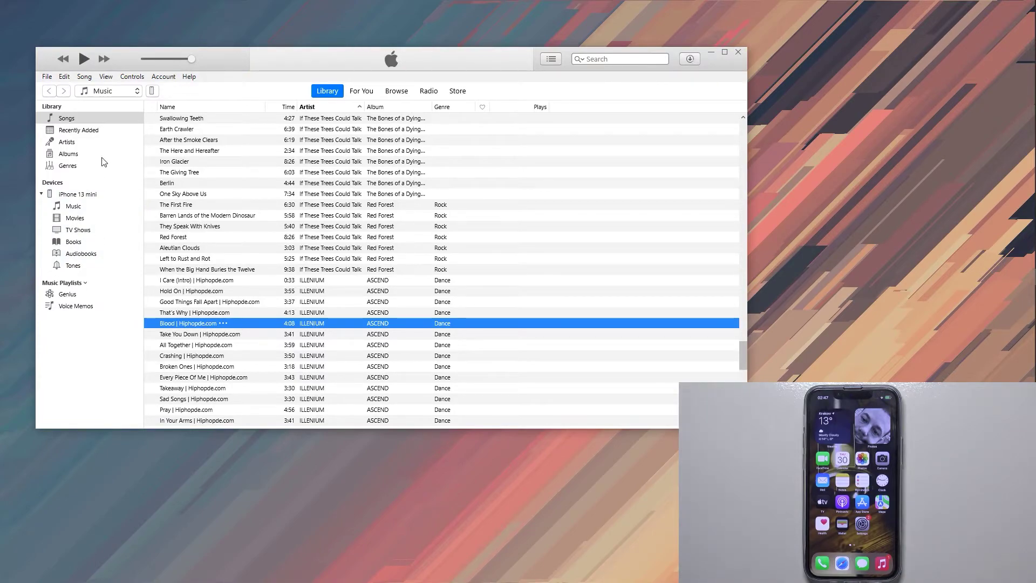
Try turning on Sync Music for the entire library, agreeing to remove existing content, and leave the iPhone's settings without applying the change
click(152, 91)
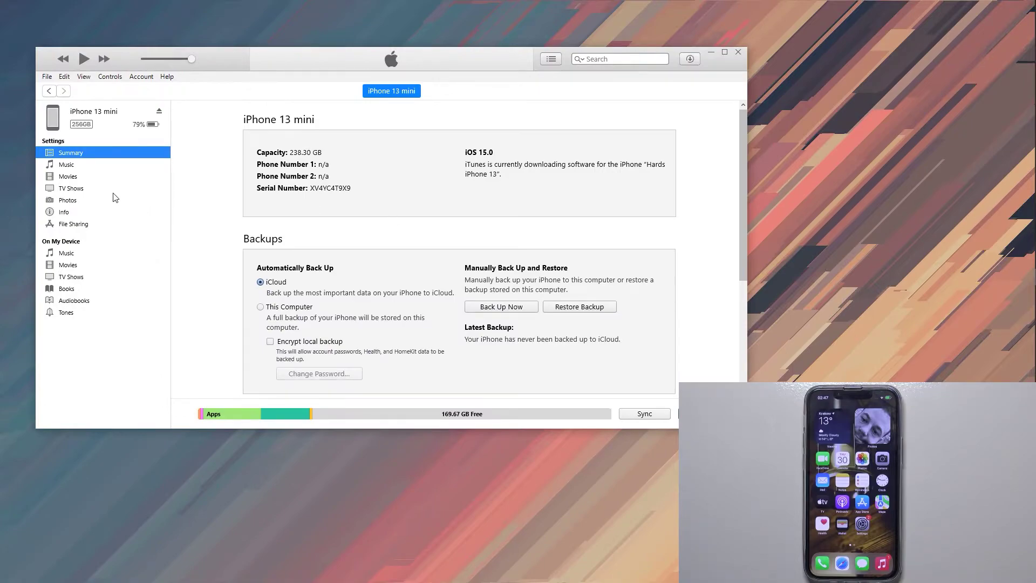
click(72, 165)
click(203, 119)
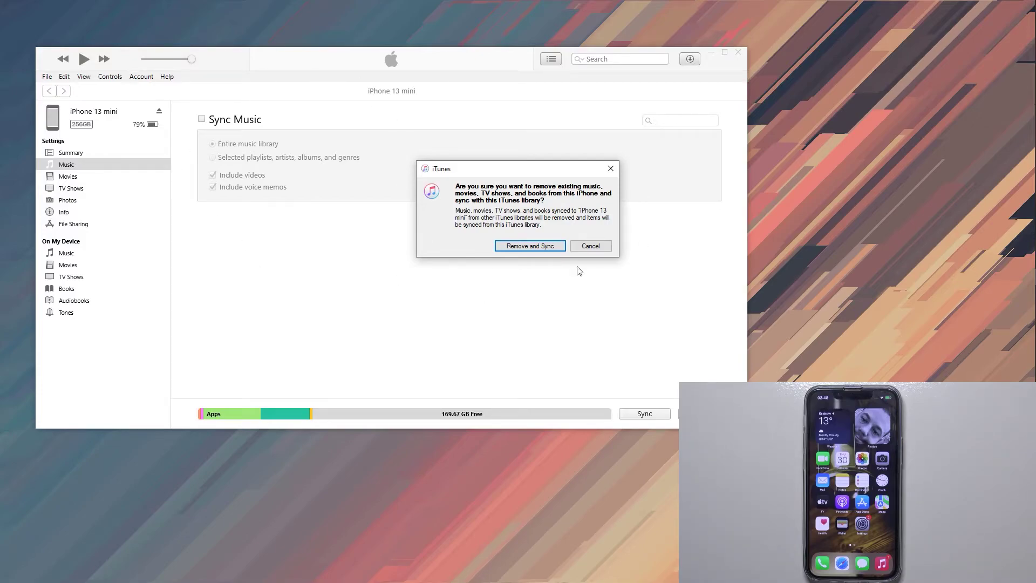
click(540, 249)
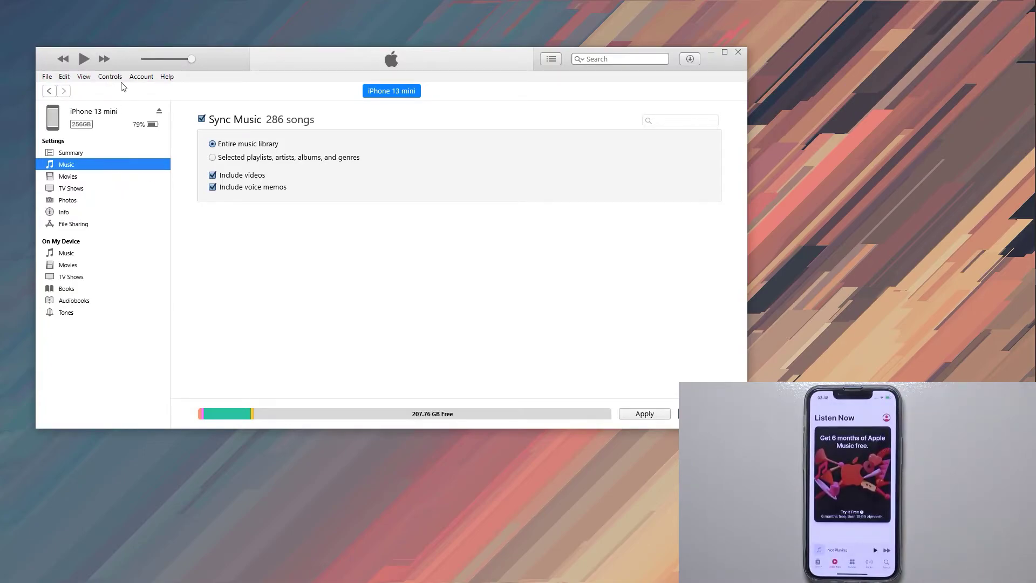
click(48, 91)
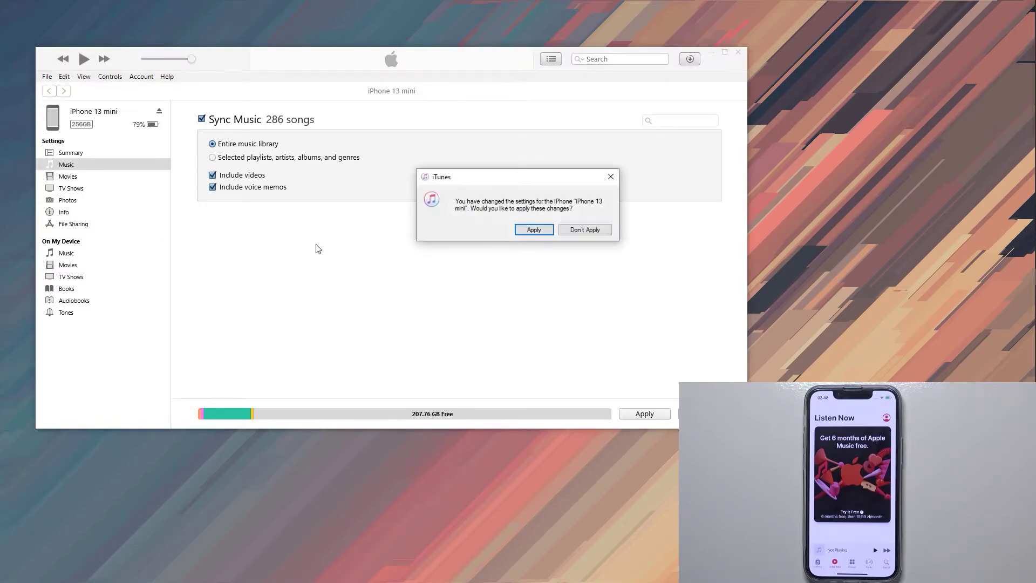
click(587, 230)
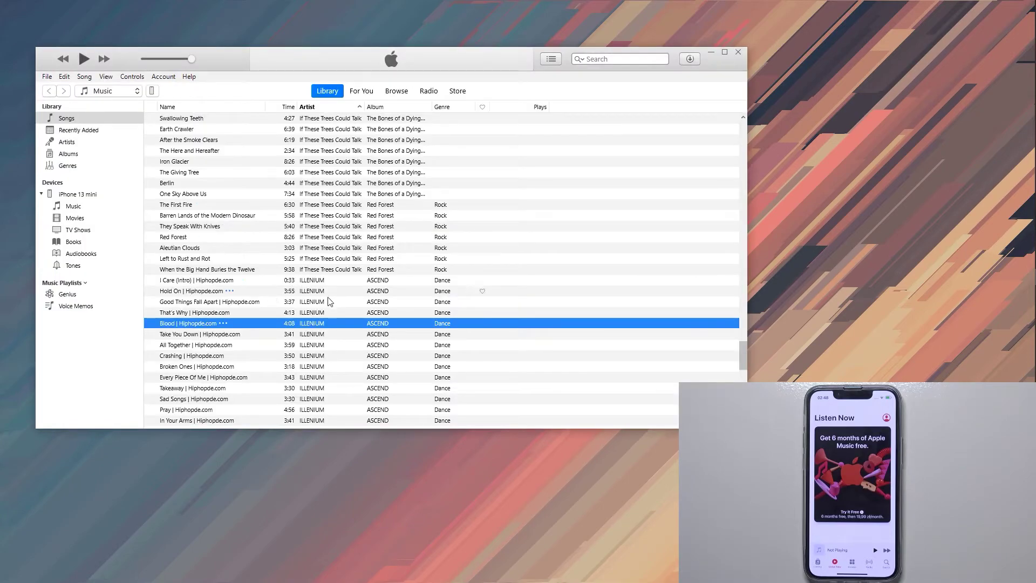
Copy the songs from They Speak With Knives through Blood to the iPhone's music and dismiss the sync error
shift+click(323, 226)
drag(339, 290, 63, 217)
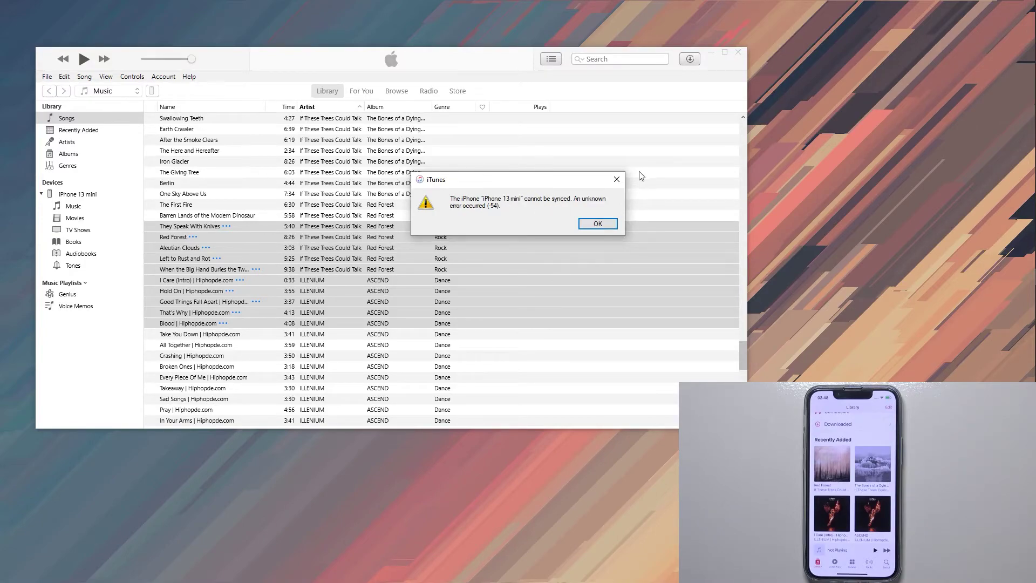
click(617, 179)
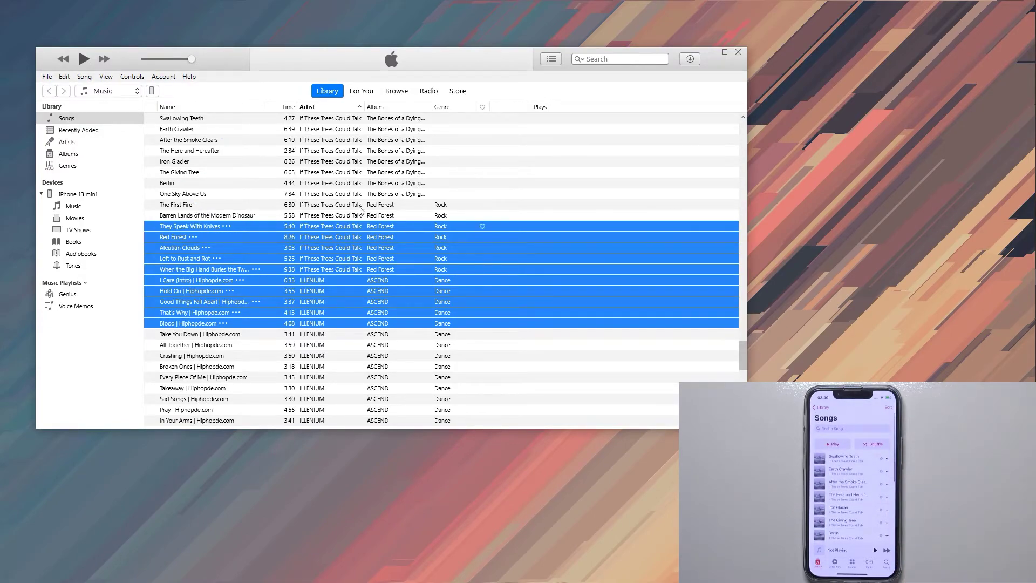
Select the song After the Smoke Clears and reopen the iPhone 13 mini's summary page
click(347, 141)
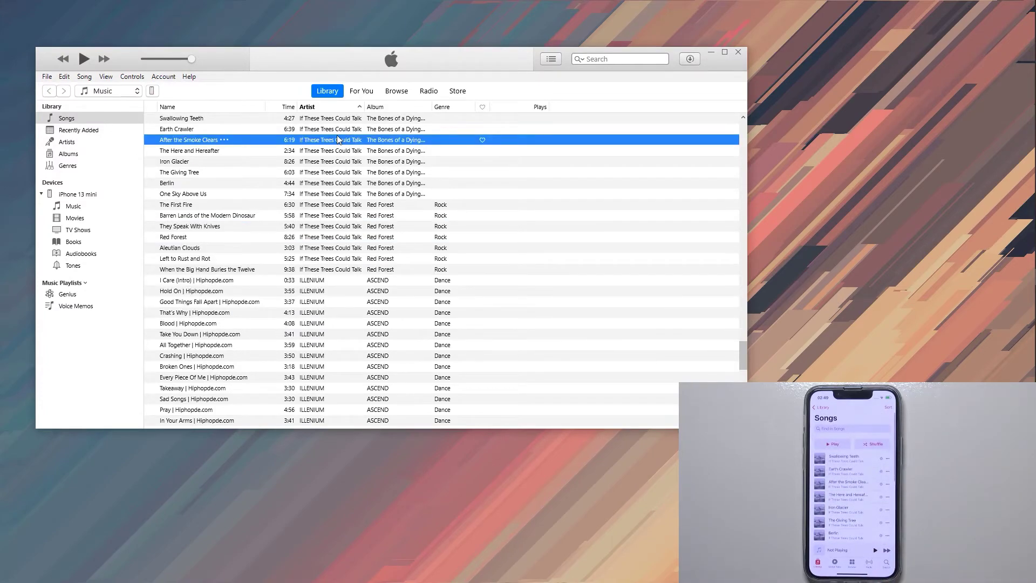
click(152, 91)
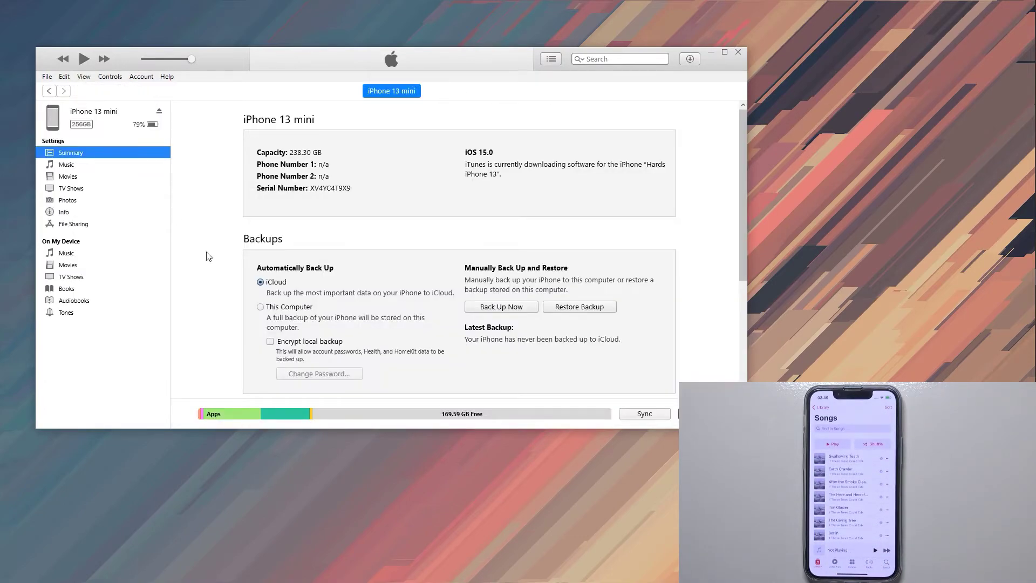
Turn on Sync Music for the iPhone, agree to remove its existing content, and limit syncing to selected playlists, artists, albums, and genres
click(66, 165)
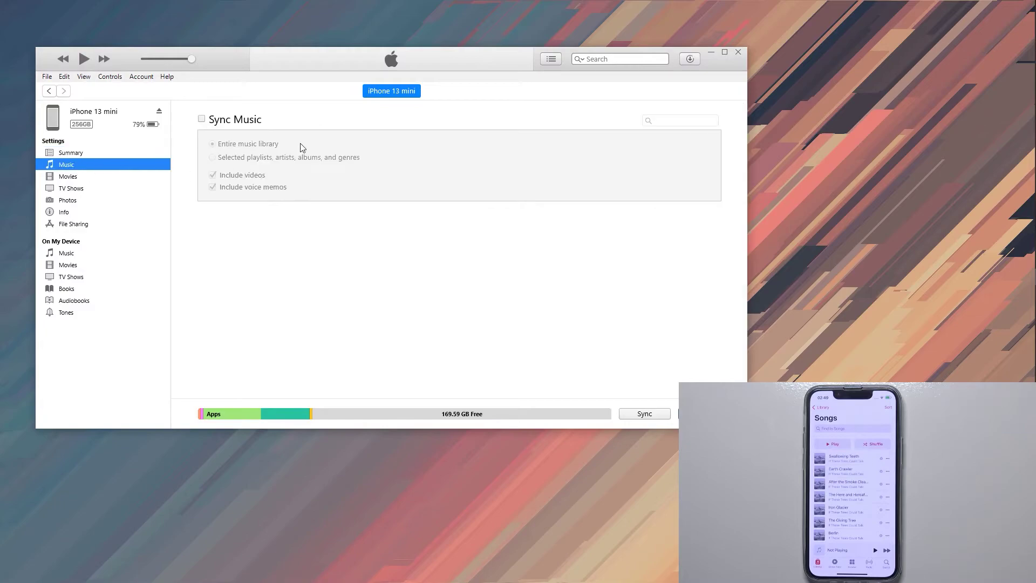
click(202, 119)
click(528, 245)
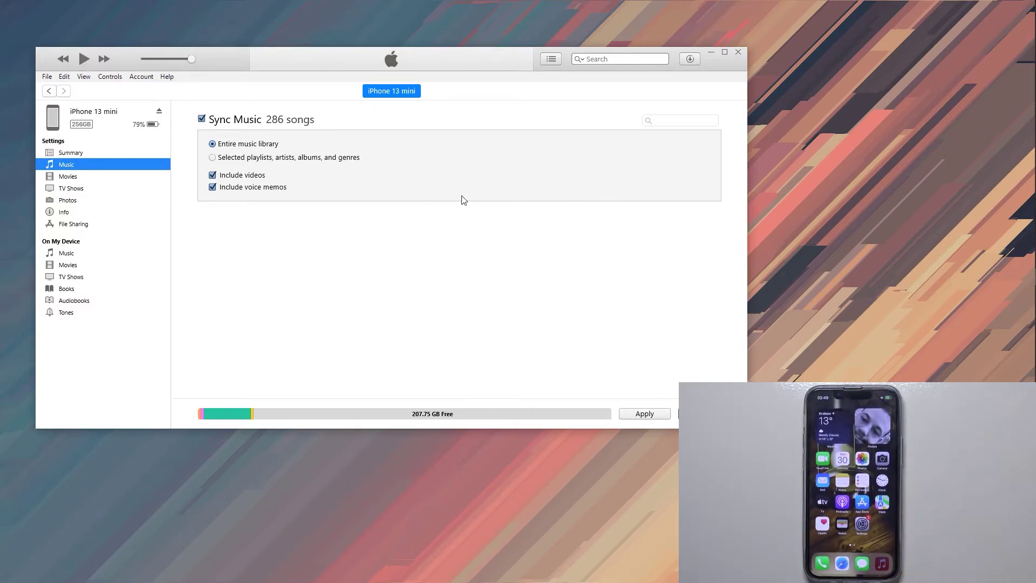
click(213, 158)
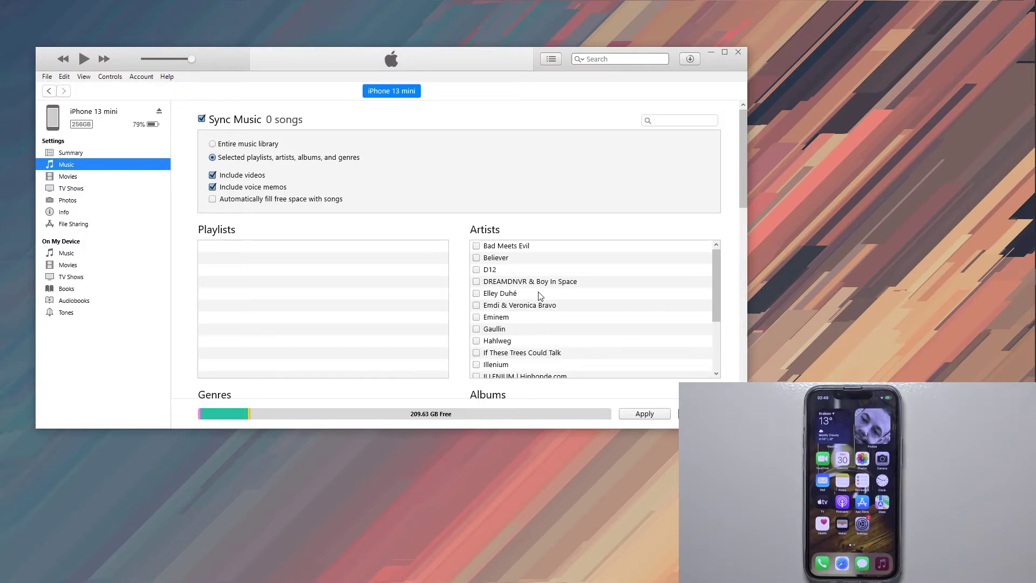
Include the artists Pentatonix and Royal Deluxe in the sync, and clear the two ILLENIUM | Hiphopde entries after selecting them
scroll(539, 295, down, 2)
click(476, 303)
click(476, 315)
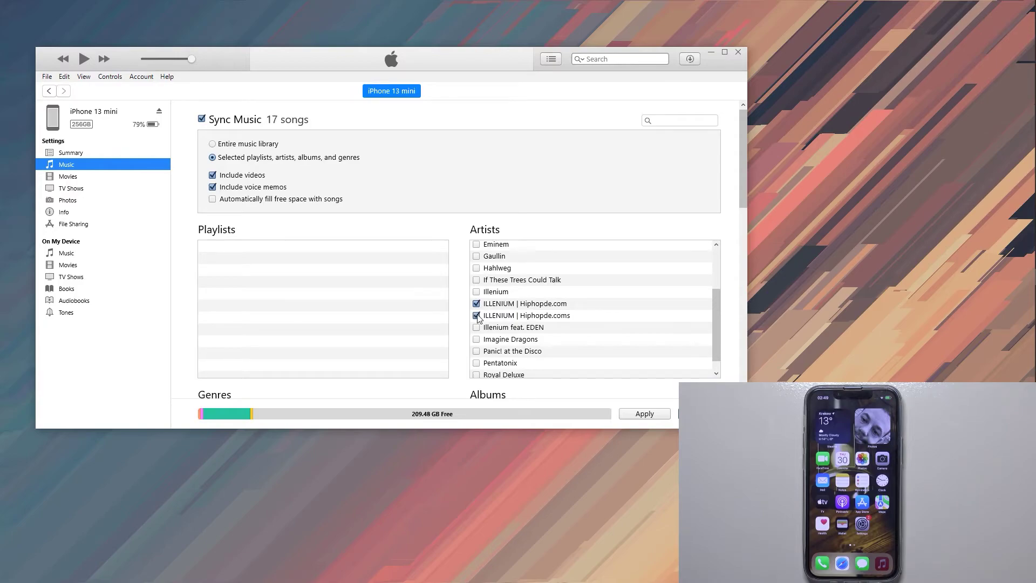
click(477, 375)
scroll(577, 352, down, 1)
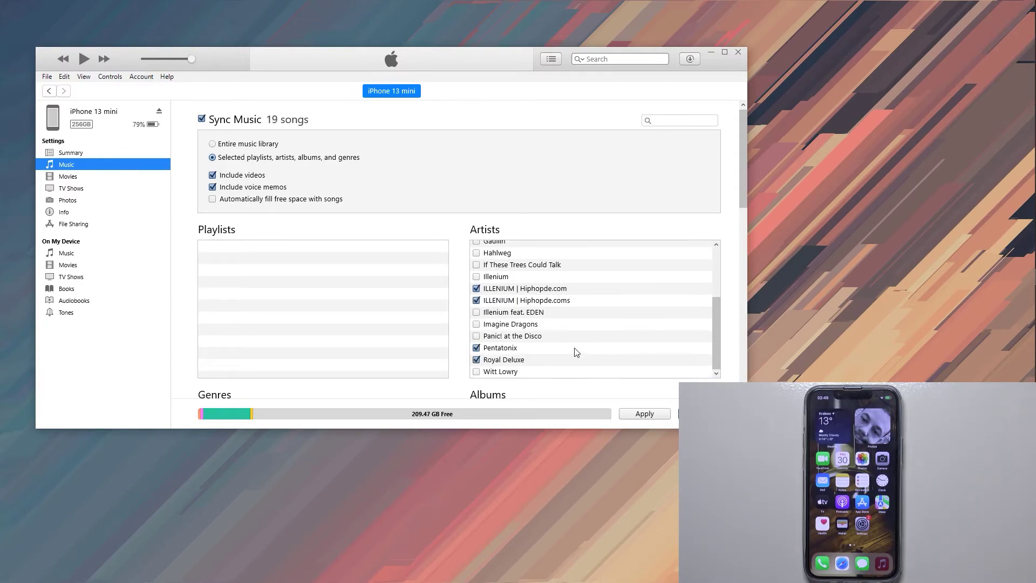
click(476, 288)
click(476, 301)
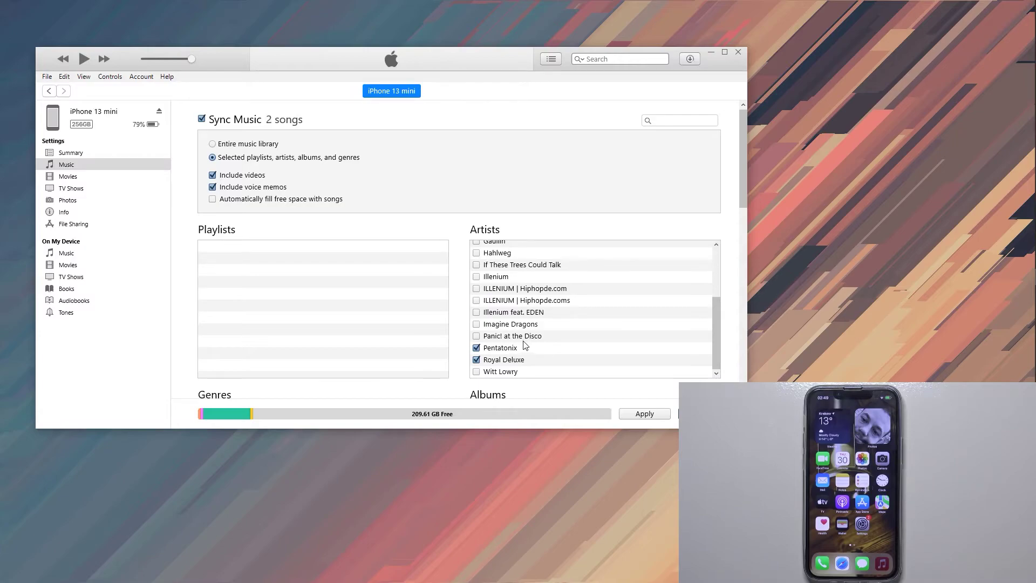
Include the artist Witt Lowry in the music sync and apply the selection to the iPhone
scroll(525, 344, down, 1)
click(476, 347)
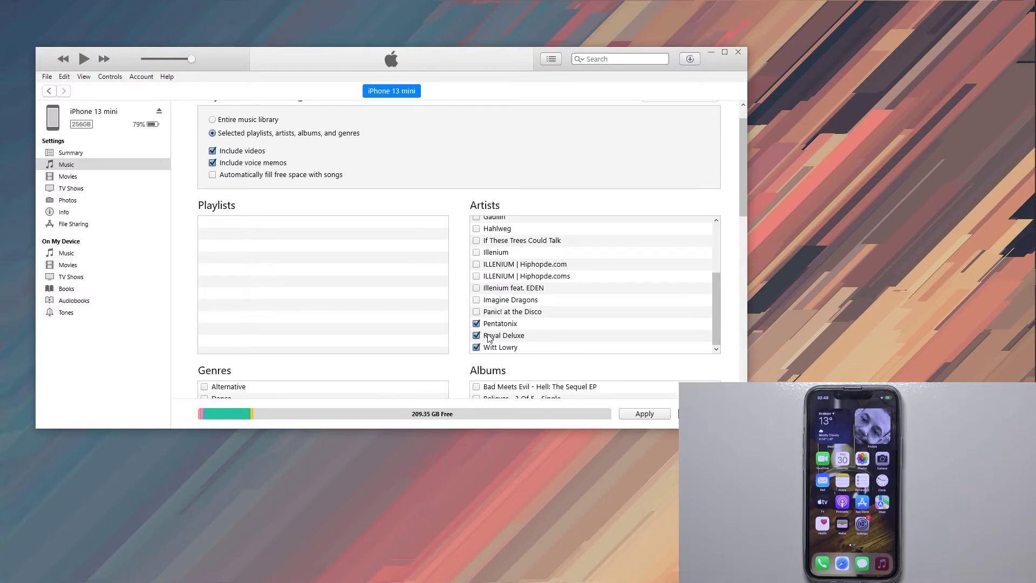
scroll(519, 320, down, 5)
scroll(462, 317, up, 6)
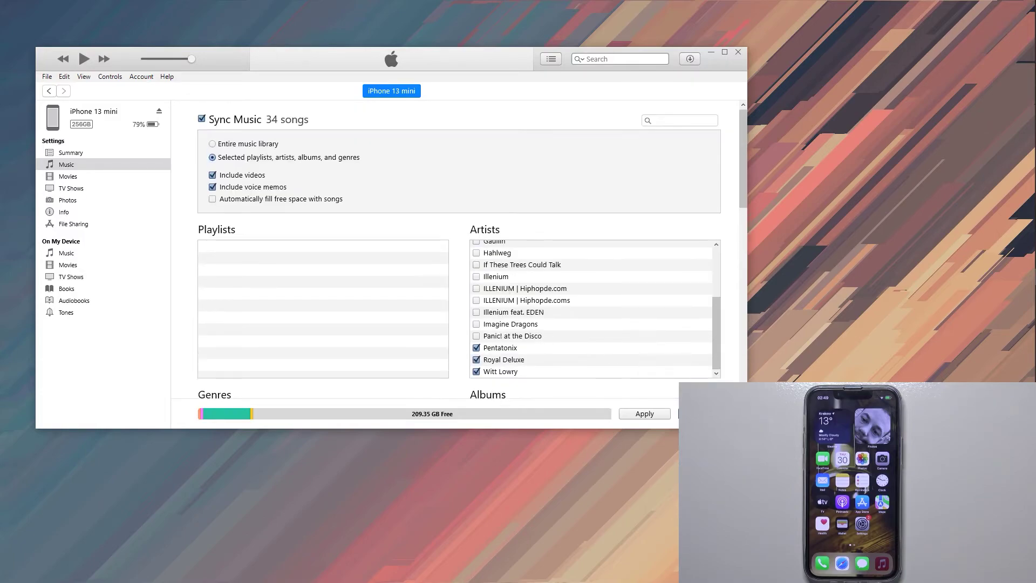
click(645, 414)
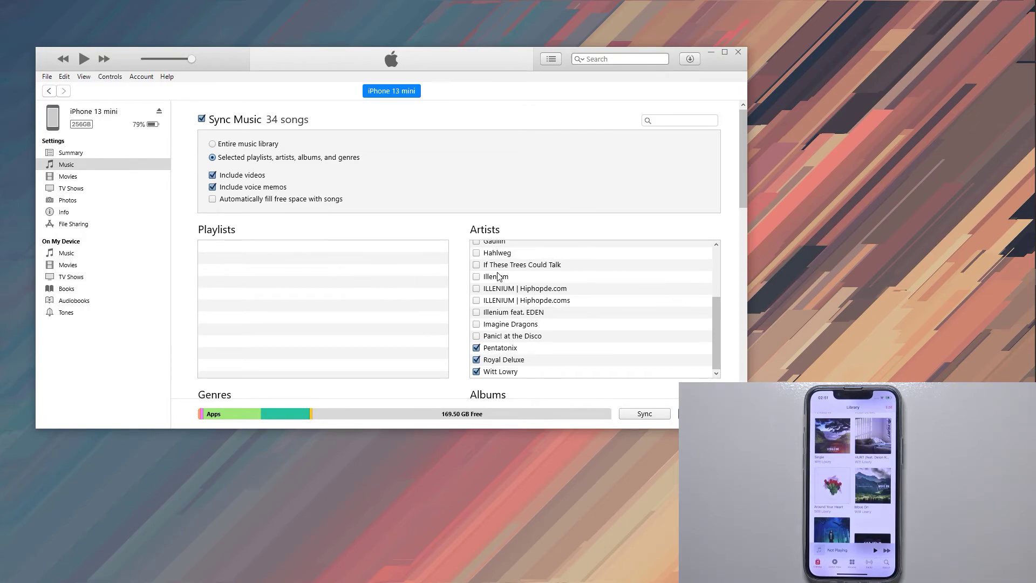
Return to the music library and copy the ILLENIUM songs from I Care (Intro) through Take You Down to the iPhone
click(53, 93)
click(221, 280)
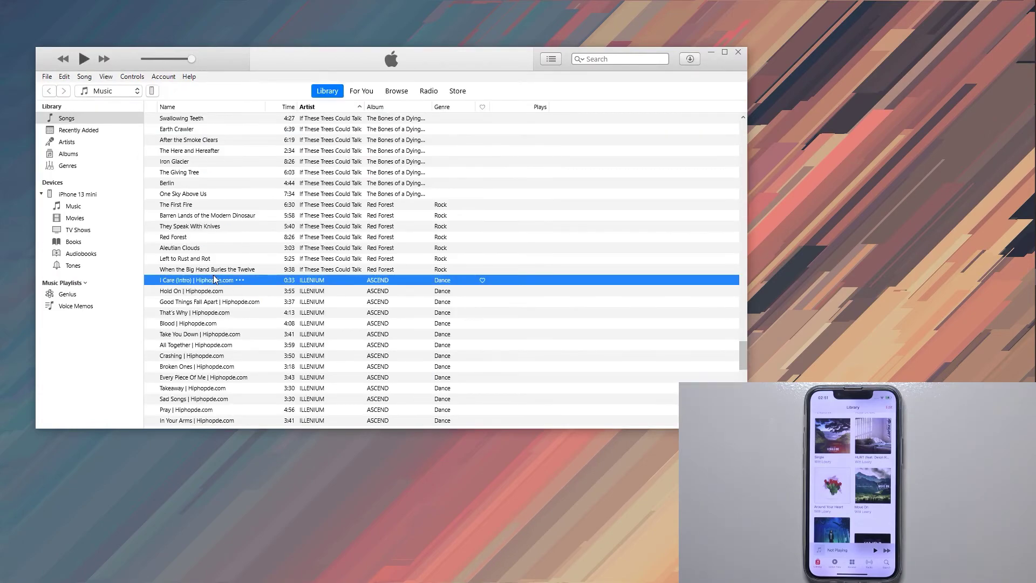
shift+click(246, 334)
right_click(237, 310)
key(Escape)
drag(207, 316, 93, 229)
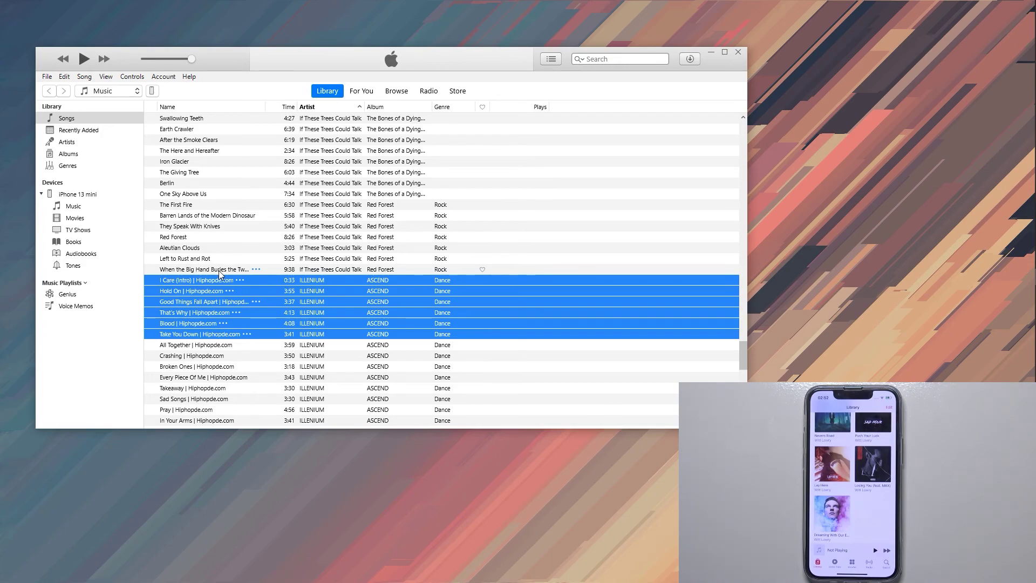
Check the iPhone 13 mini's music sync settings and return to the song library
click(159, 92)
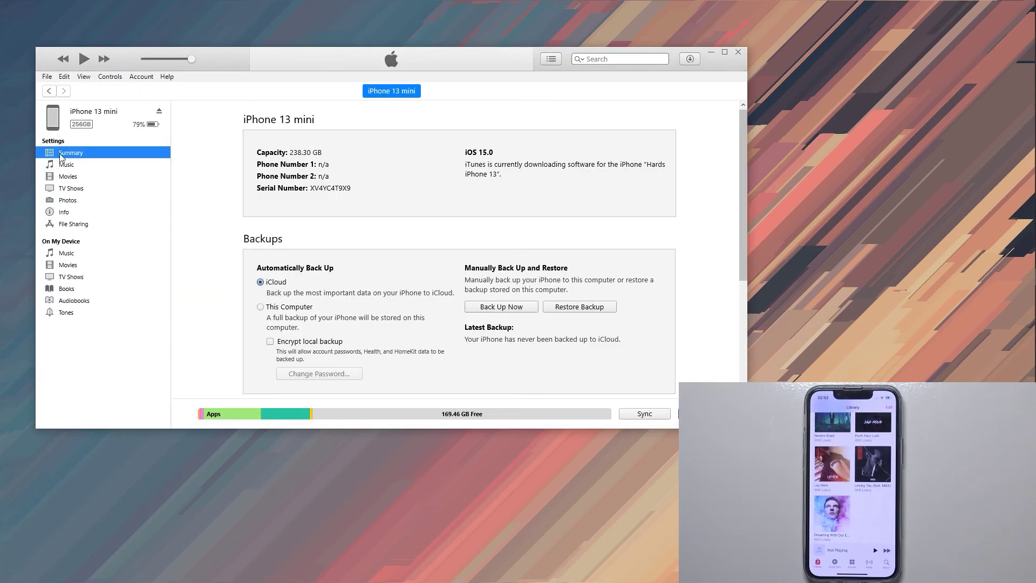
click(65, 165)
click(49, 90)
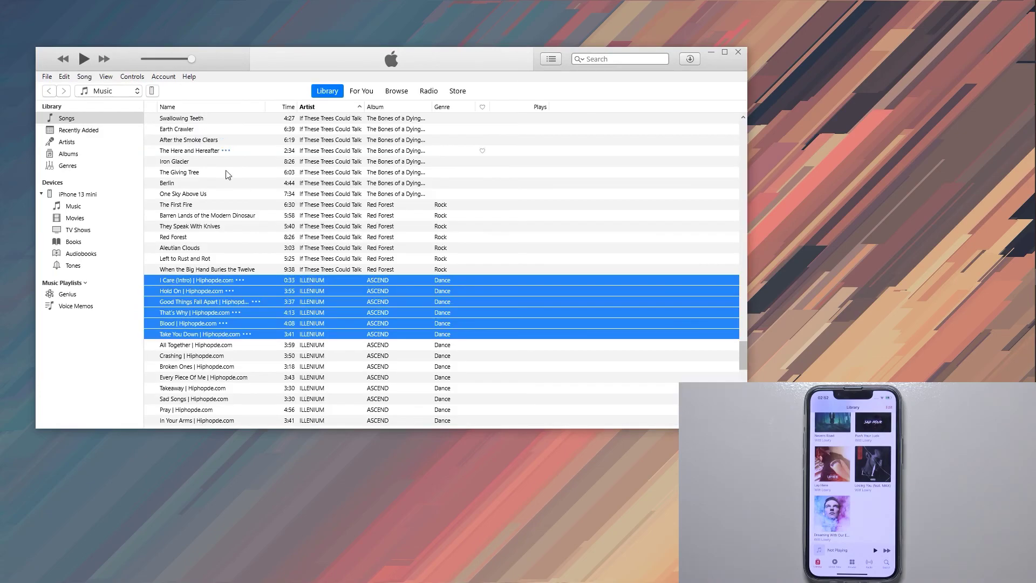